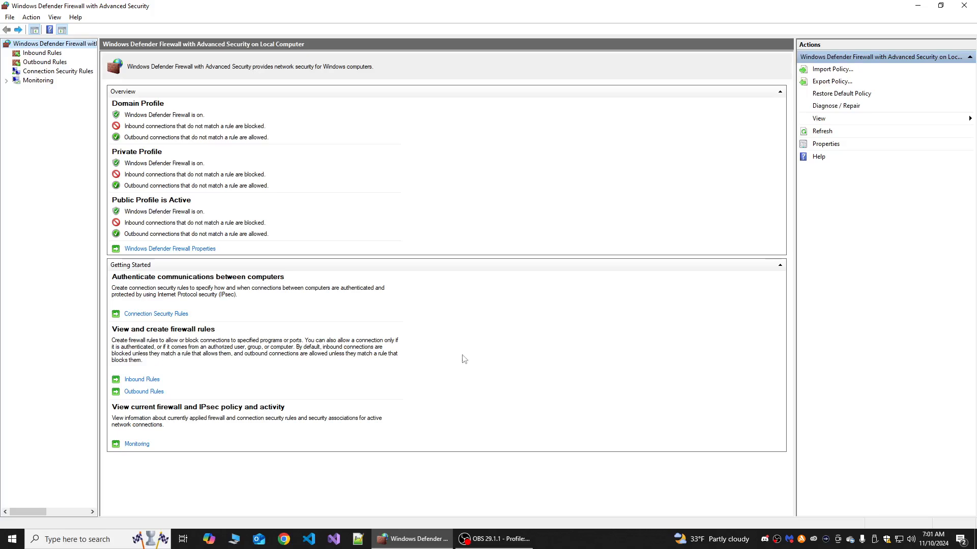
Review the Domain Profile settings in the local computer's firewall properties and close them without changes.
right_click(44, 45)
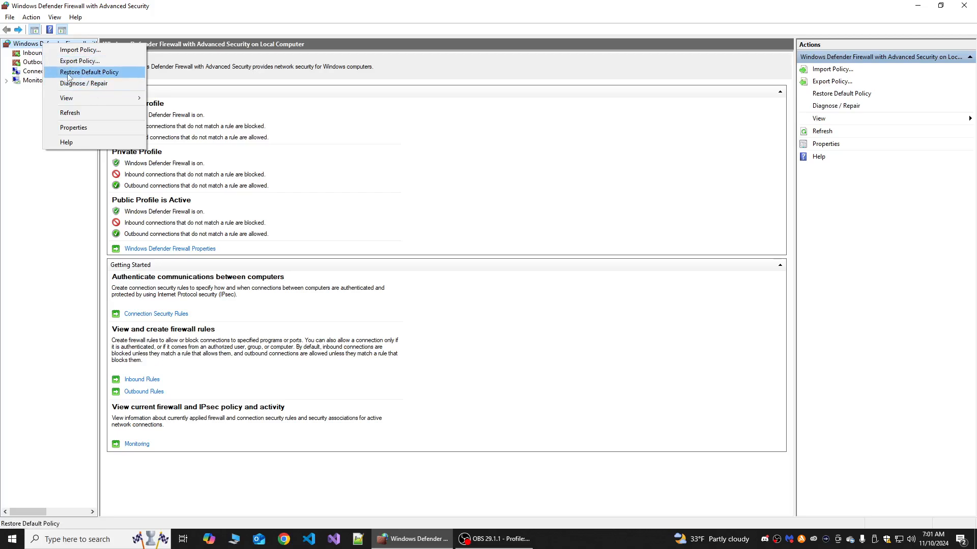
left_click(45, 45)
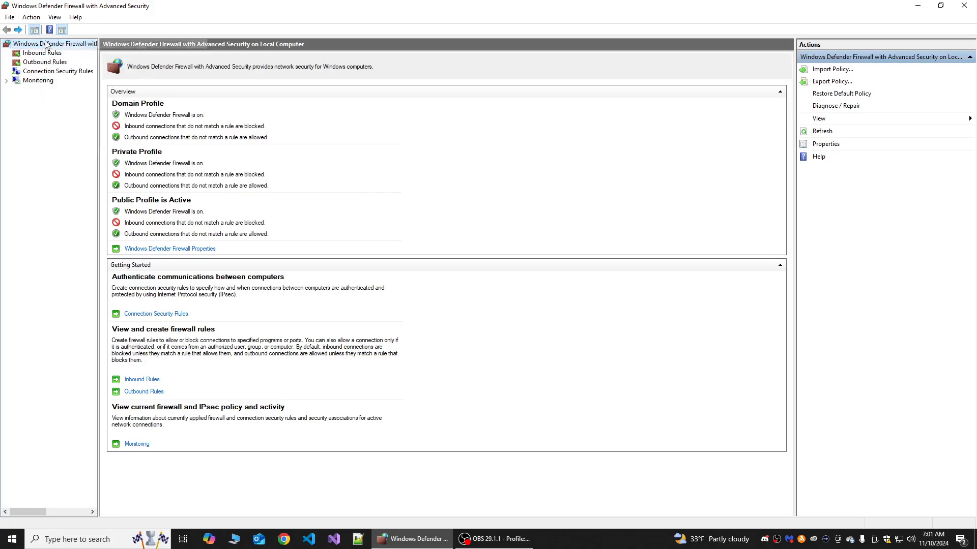
right_click(46, 45)
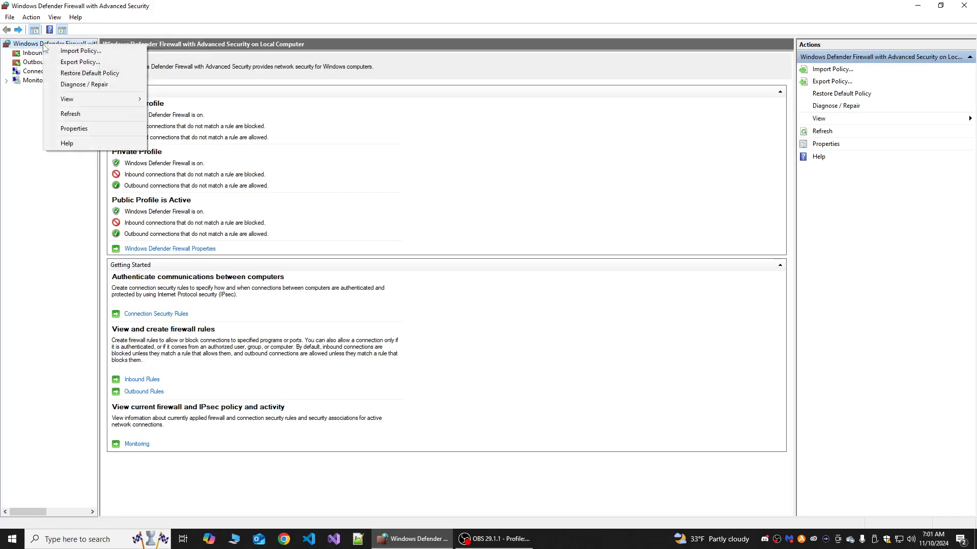
left_click(73, 129)
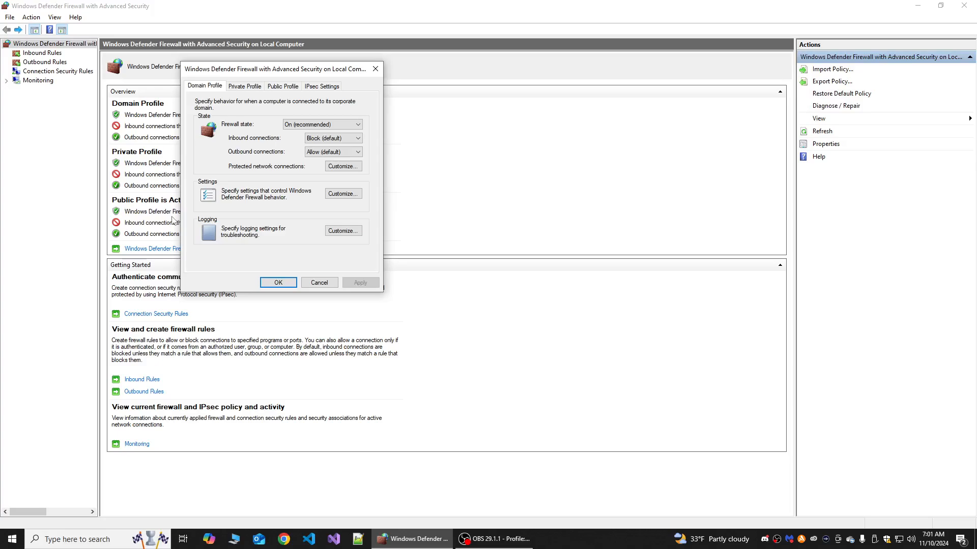
left_click(279, 283)
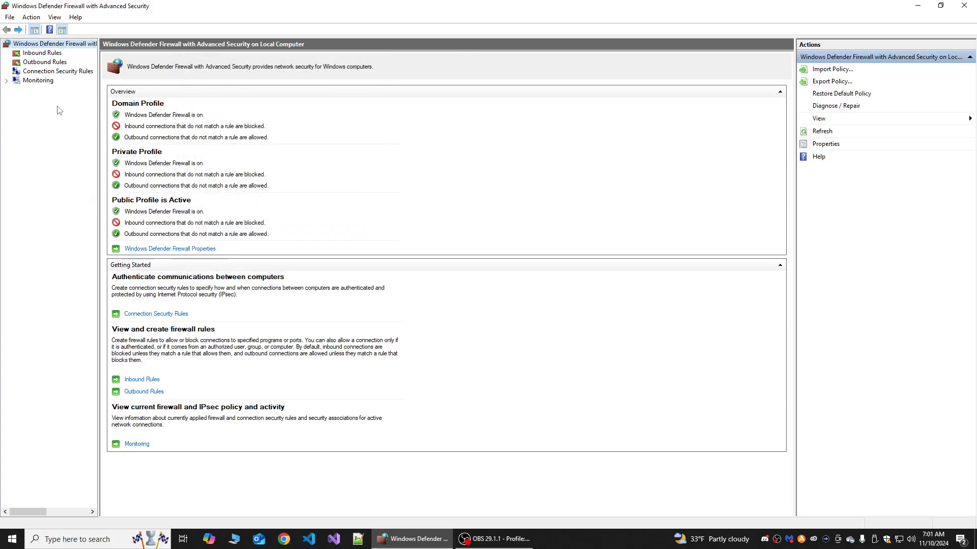
Open the properties of the Firewall Assignment inbound rule.
left_click(41, 53)
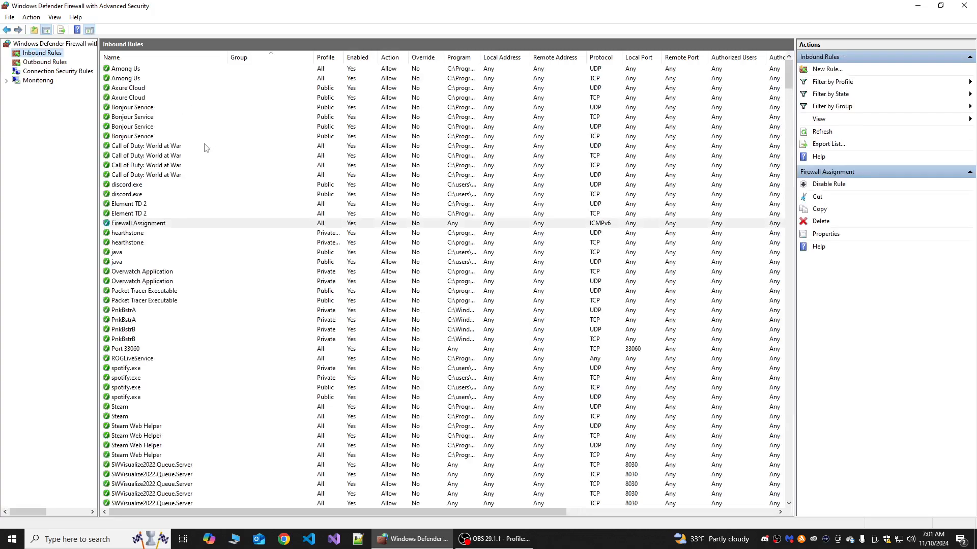
left_click(124, 225)
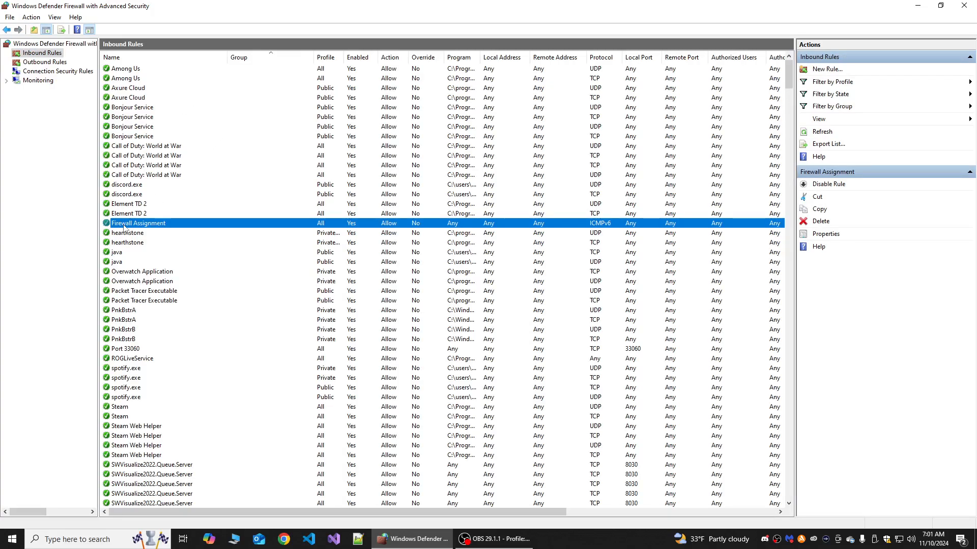
right_click(124, 227)
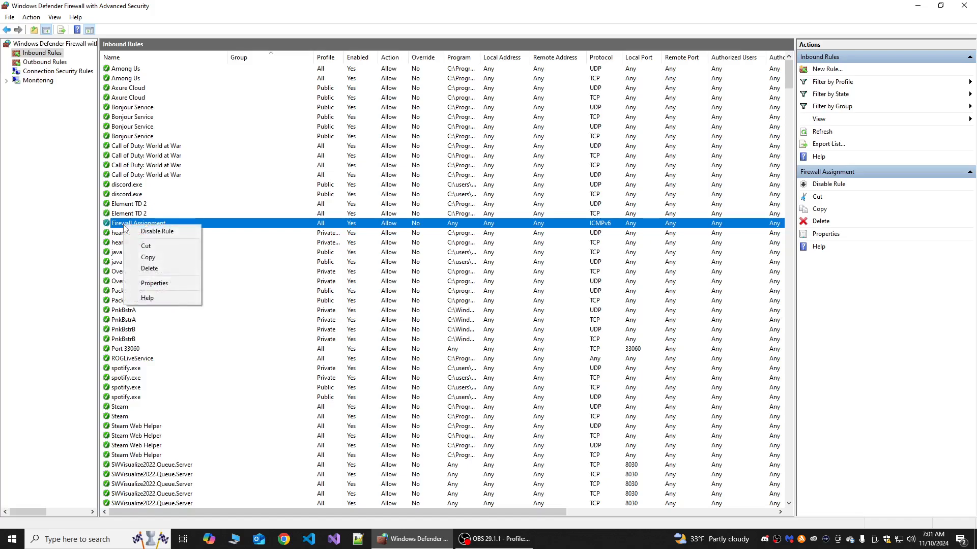
left_click(158, 283)
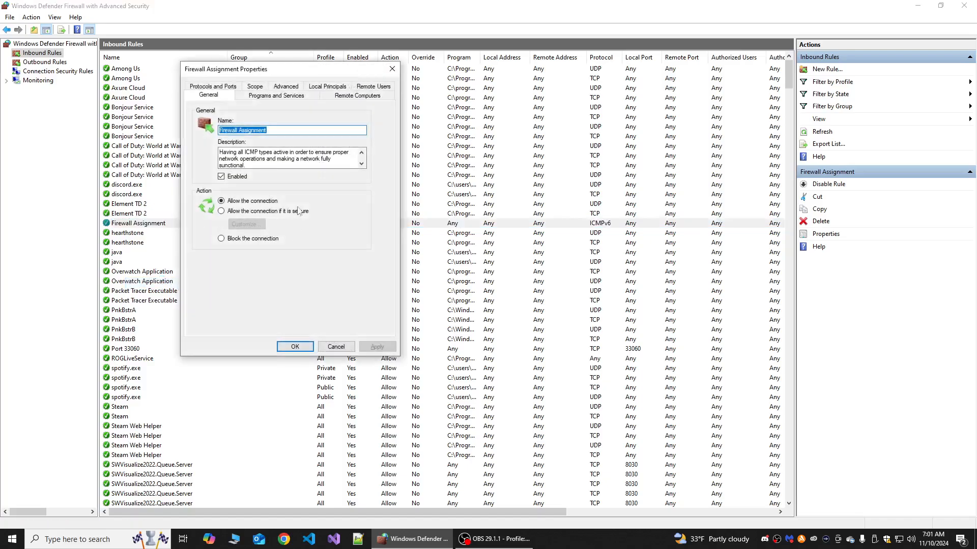
Examine the rule's protocol and ports, programs and services, scope, remote users and remote computers settings.
left_click(222, 88)
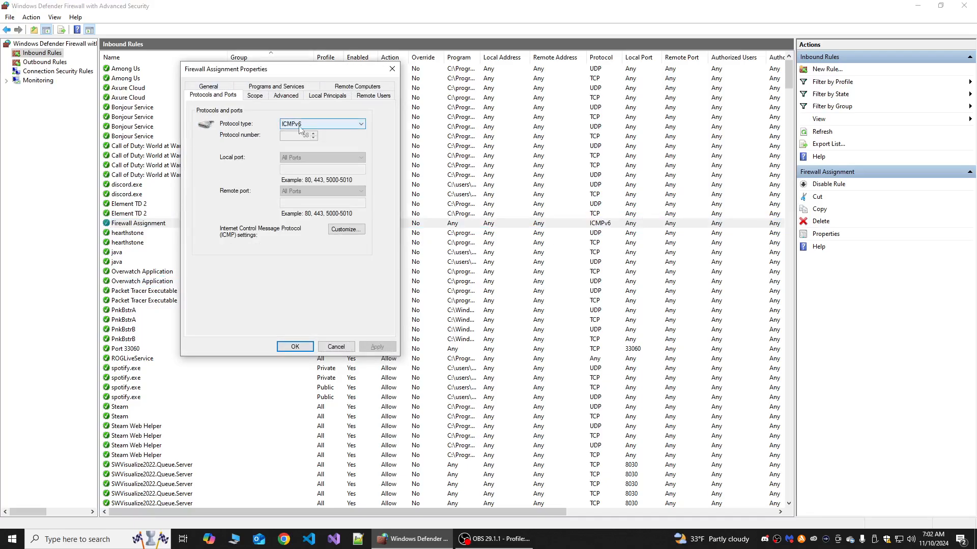
left_click(261, 89)
left_click(231, 89)
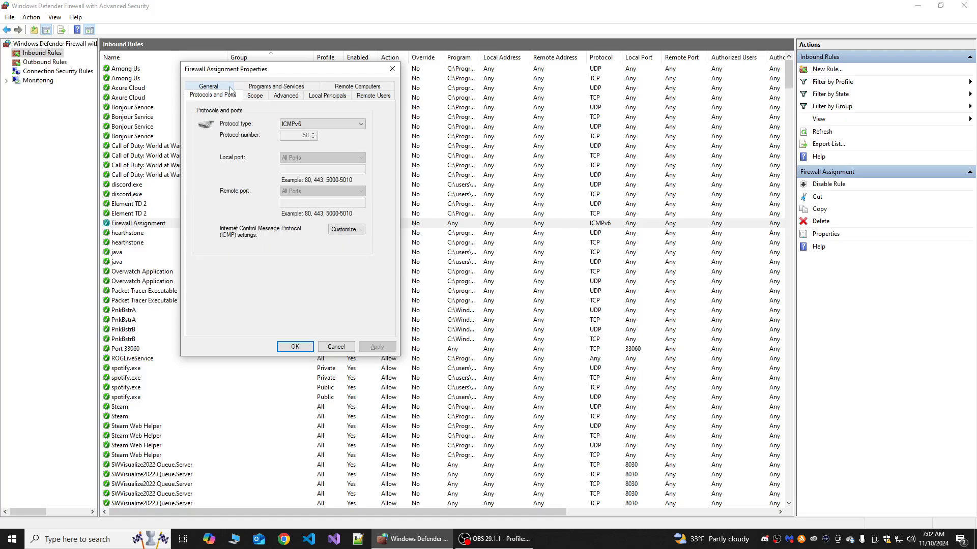
left_click(281, 87)
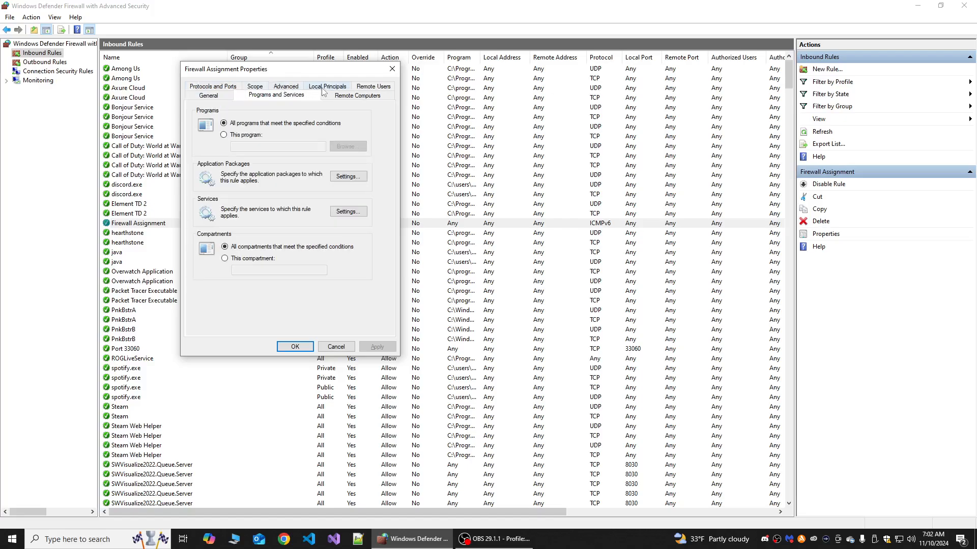
left_click(322, 90)
left_click(364, 95)
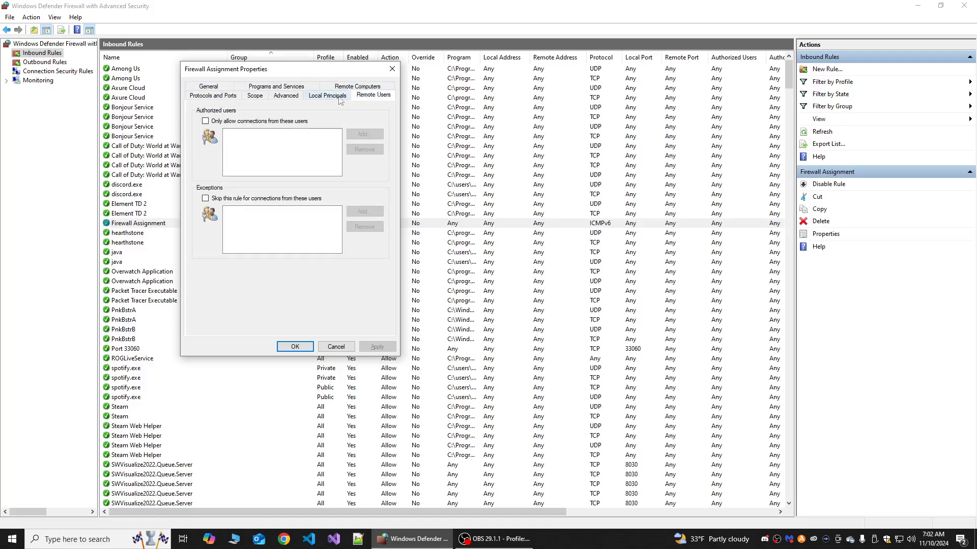
left_click(256, 96)
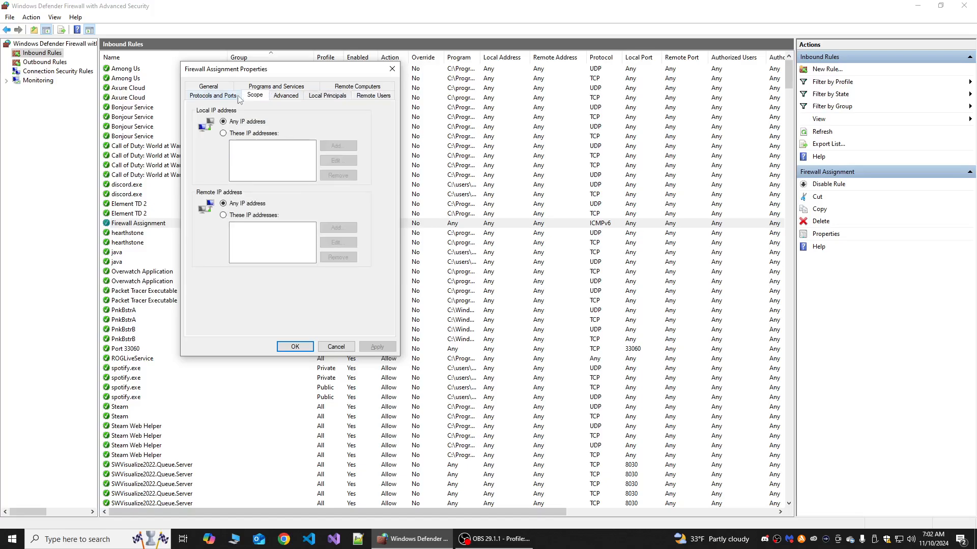
left_click(236, 97)
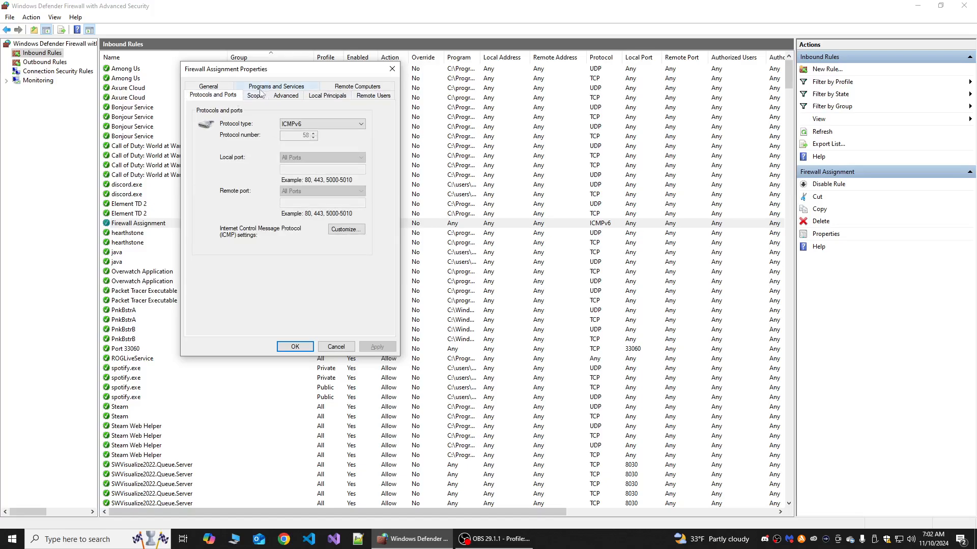
left_click(358, 87)
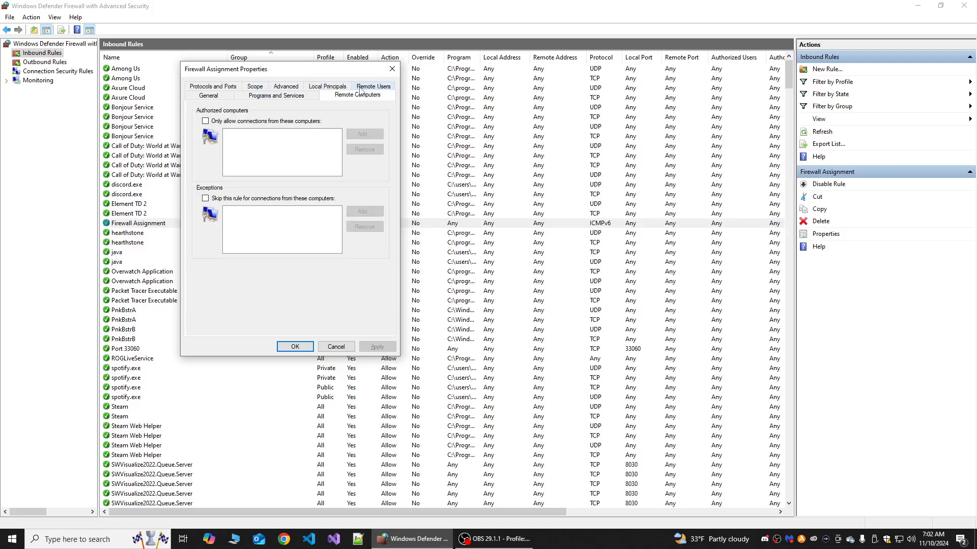
left_click(329, 90)
left_click(269, 91)
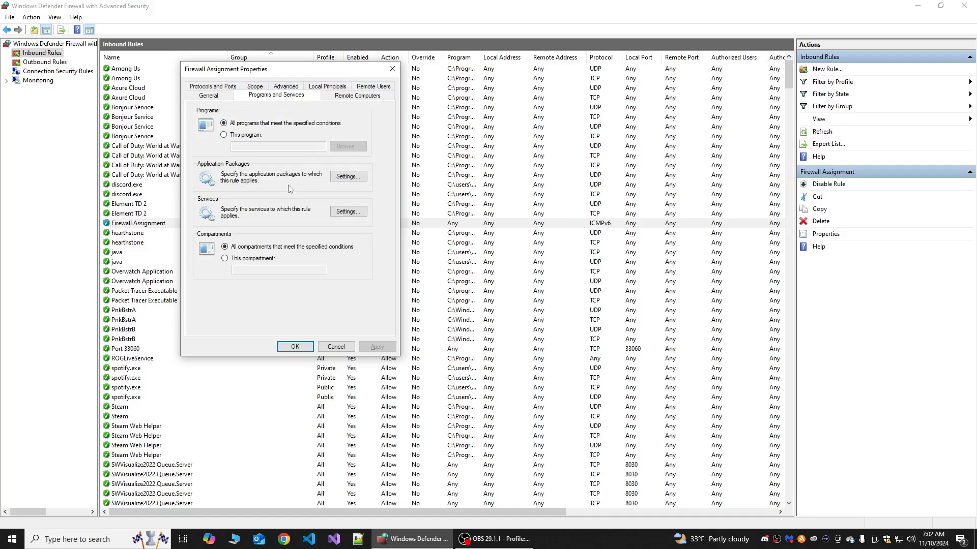
Check which ICMP types the rule's ICMPv6 protocol settings apply to, and accept them as they are.
left_click(230, 88)
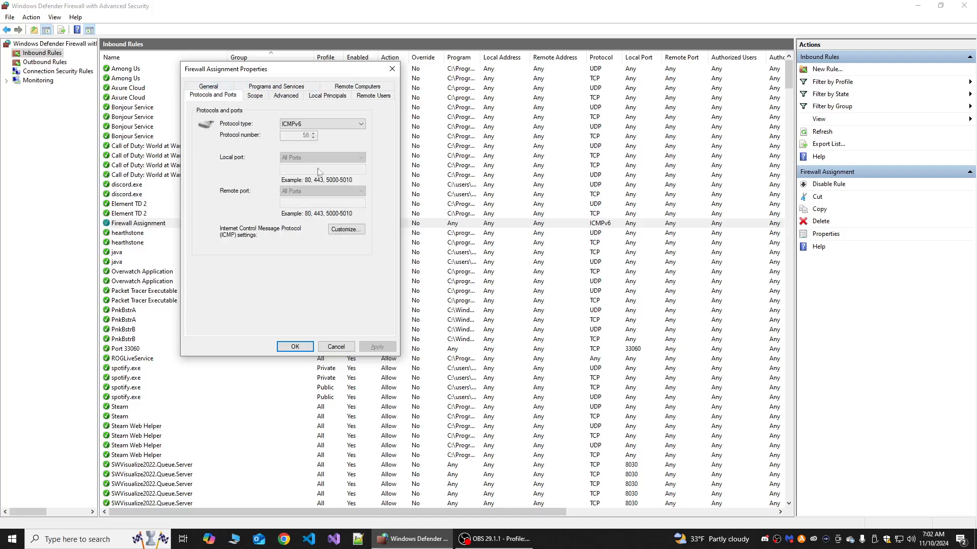
left_click(348, 229)
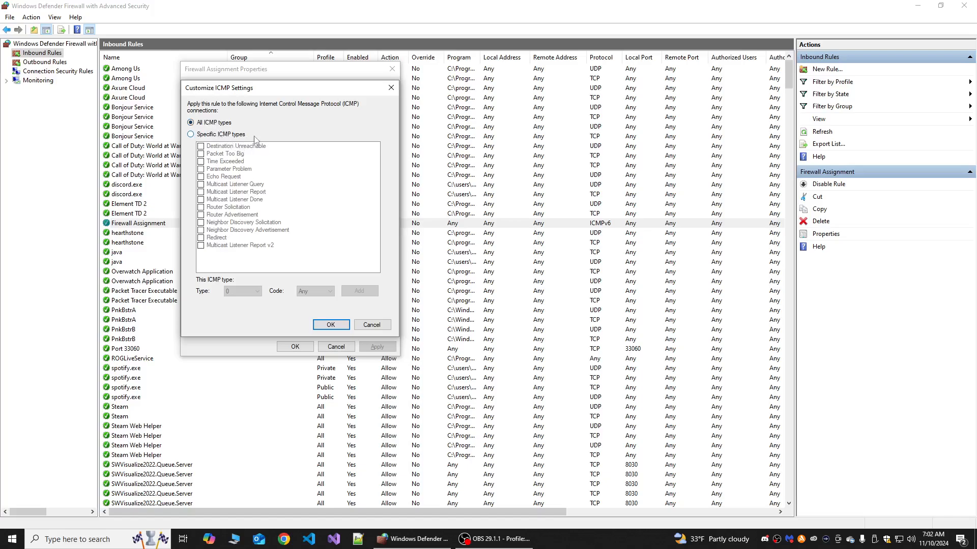
left_click(339, 326)
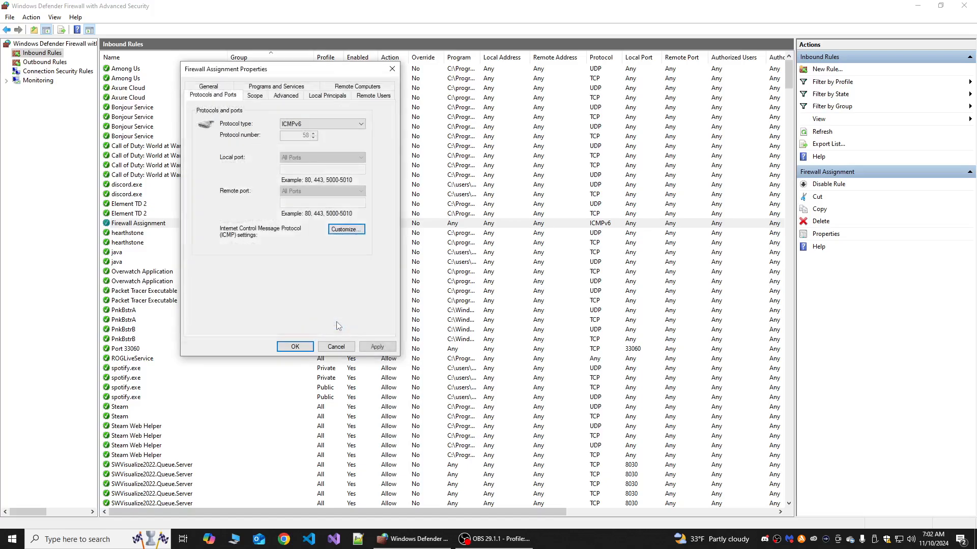
Correct the misspelled last word of the rule's description to "functional" and save the rule.
left_click(218, 86)
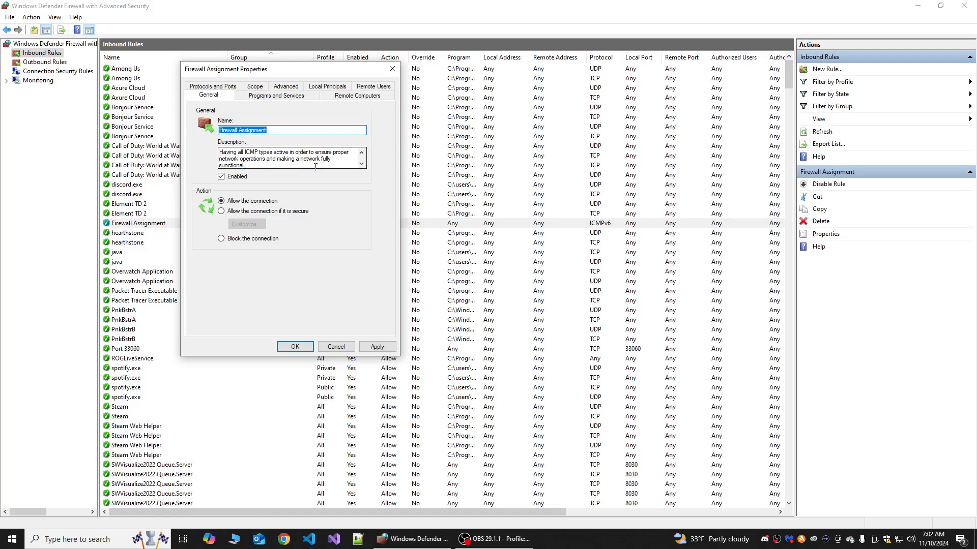
left_click(221, 165)
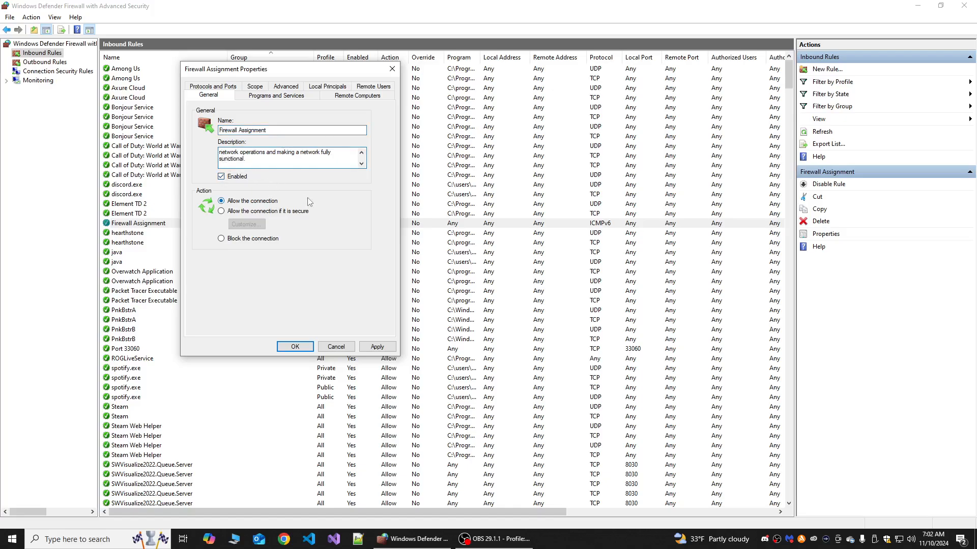
key("BackSpace")
type("f")
left_click(295, 346)
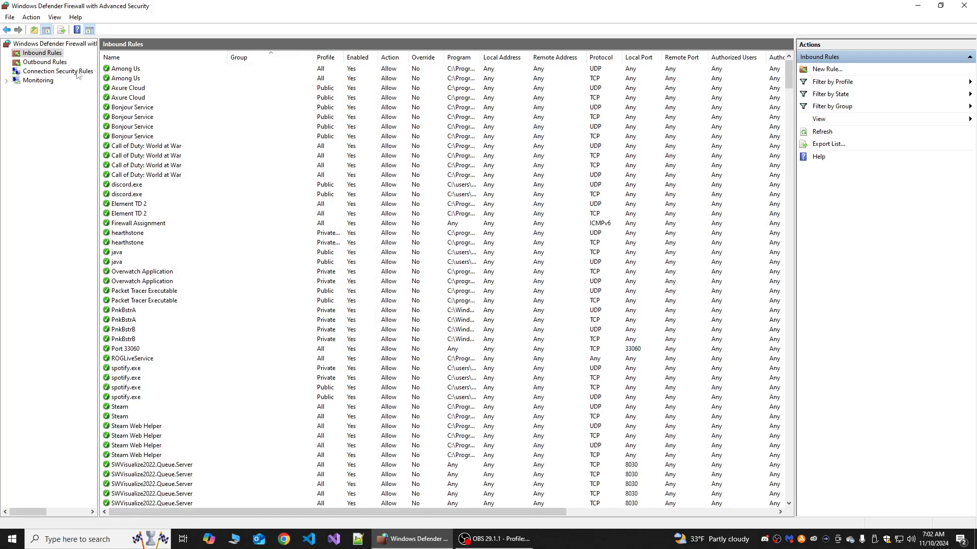
Return to the firewall overview and review the Domain Profile's logging settings, keeping them as they are.
left_click(6, 29)
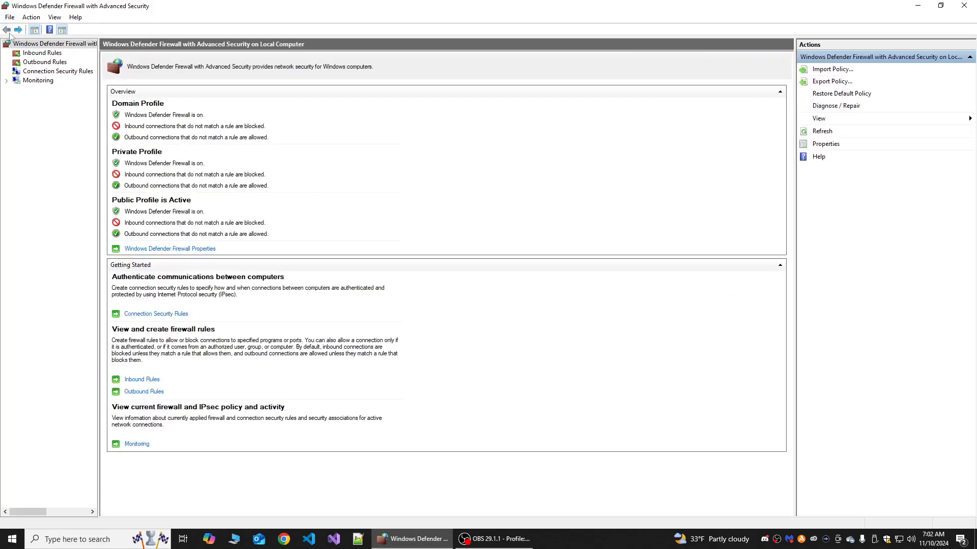
left_click(194, 250)
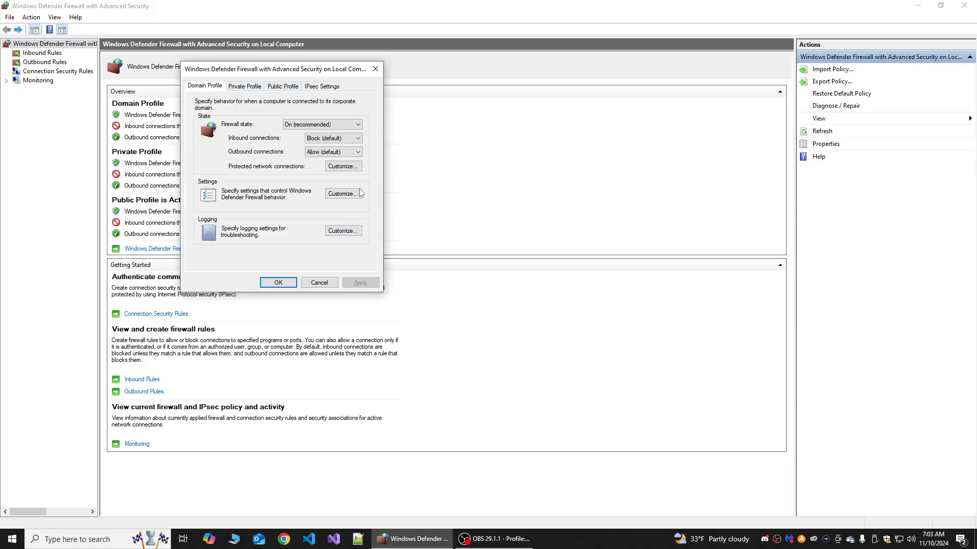
left_click(343, 231)
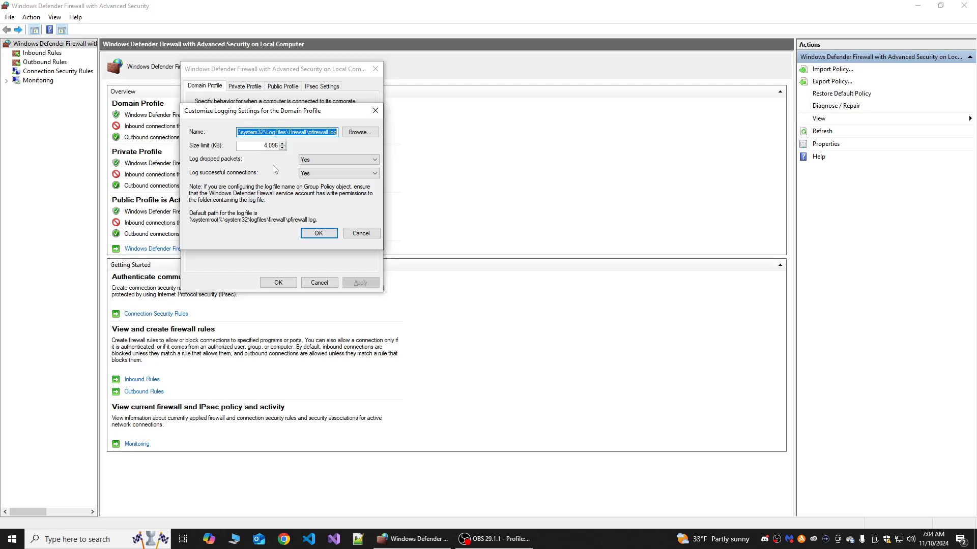
left_click(318, 234)
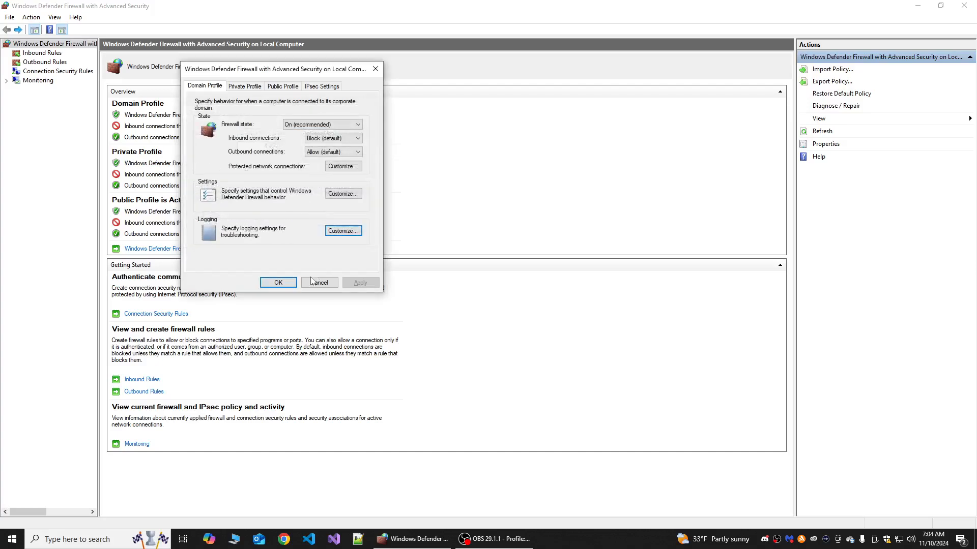
left_click(279, 283)
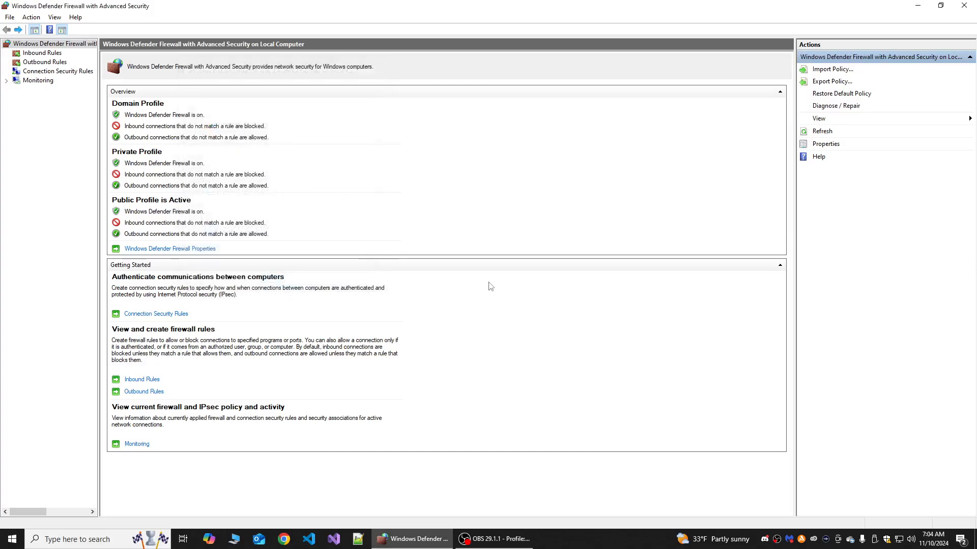